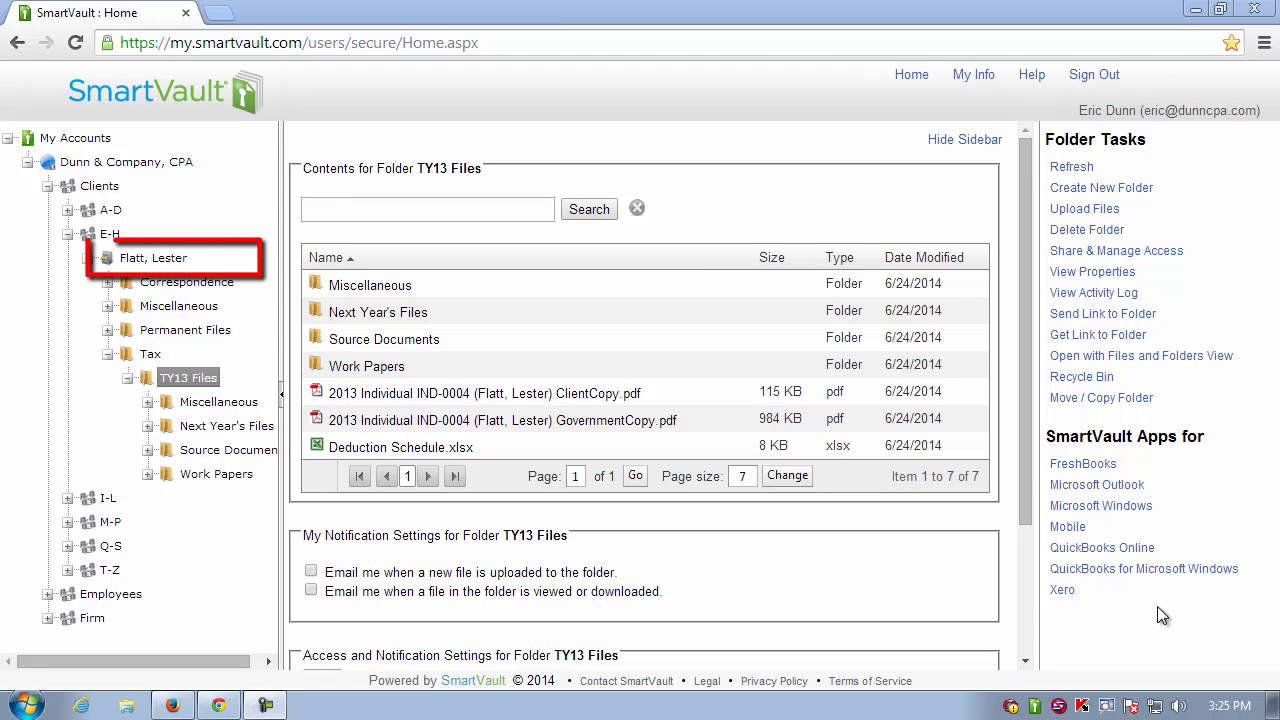
# - Select Deduction Schedule.xlsx in TY13 Files and go to the Microsoft Outlook plug-in download page
pyautogui.click(863, 445)
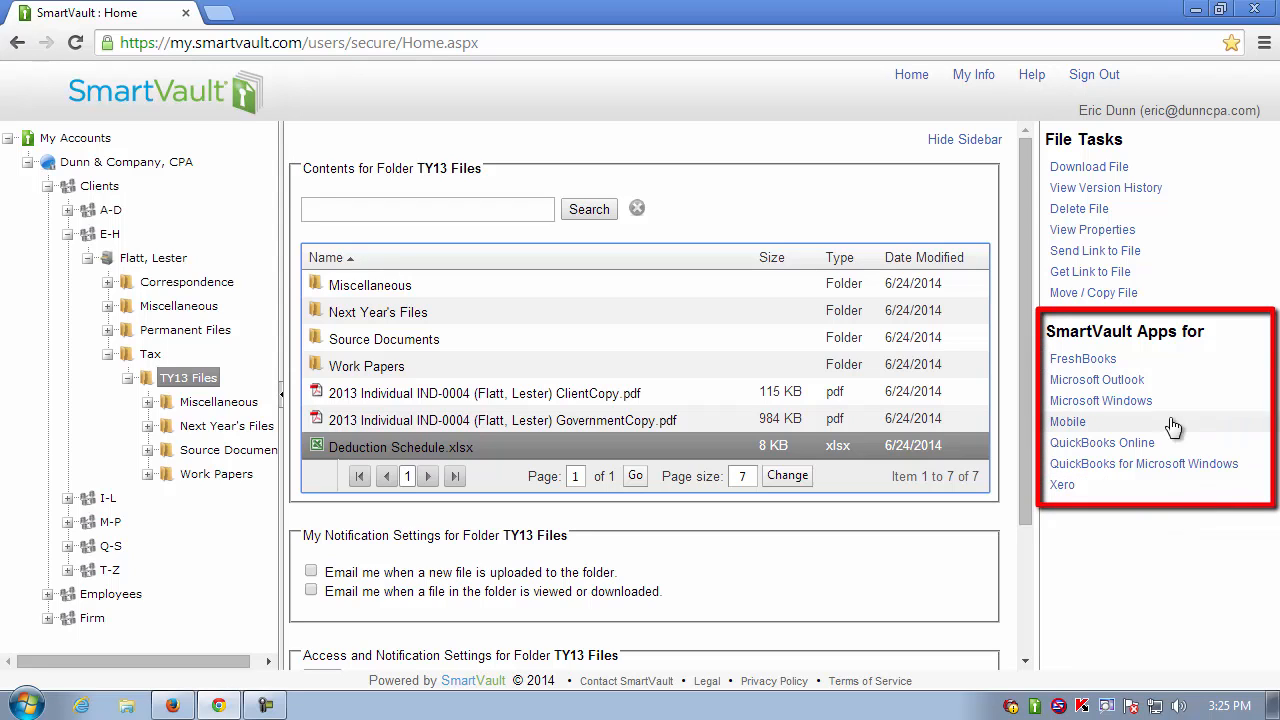
pyautogui.click(1127, 388)
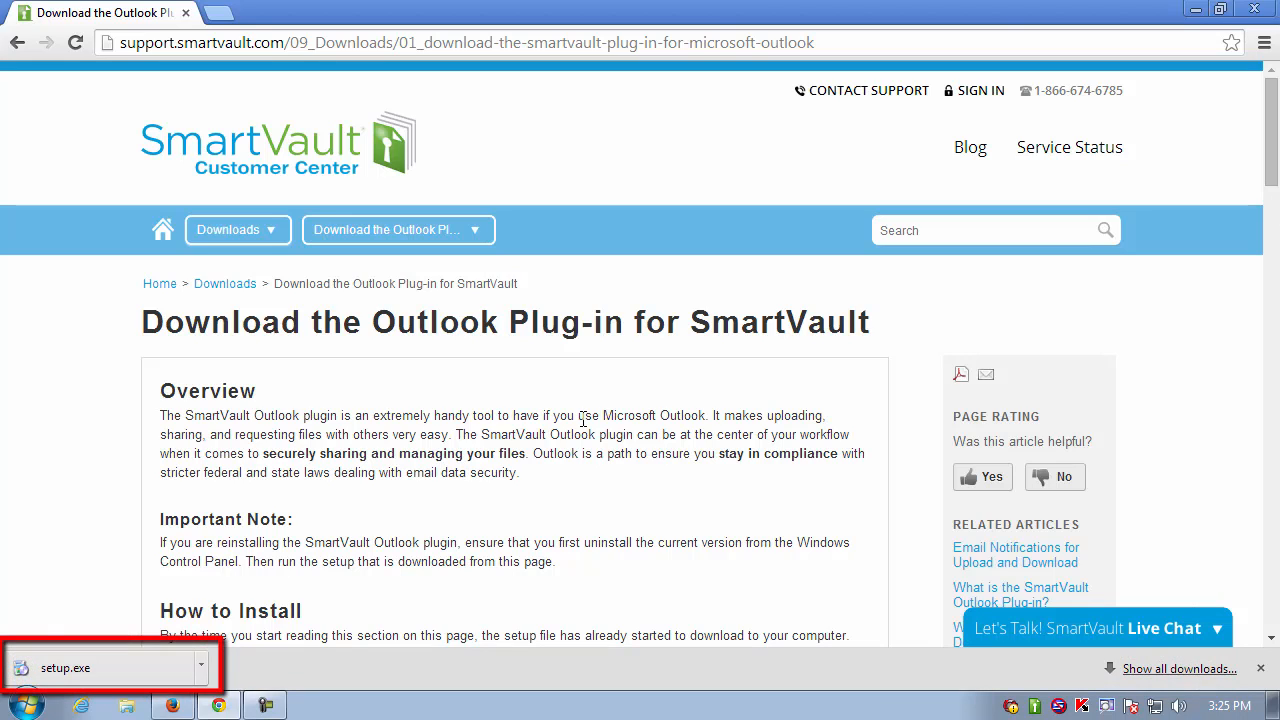
# - Review the install instructions and run the downloaded setup.exe installer
pyautogui.scroll(-10, 600, 412)
pyautogui.scroll(5, 600, 412)
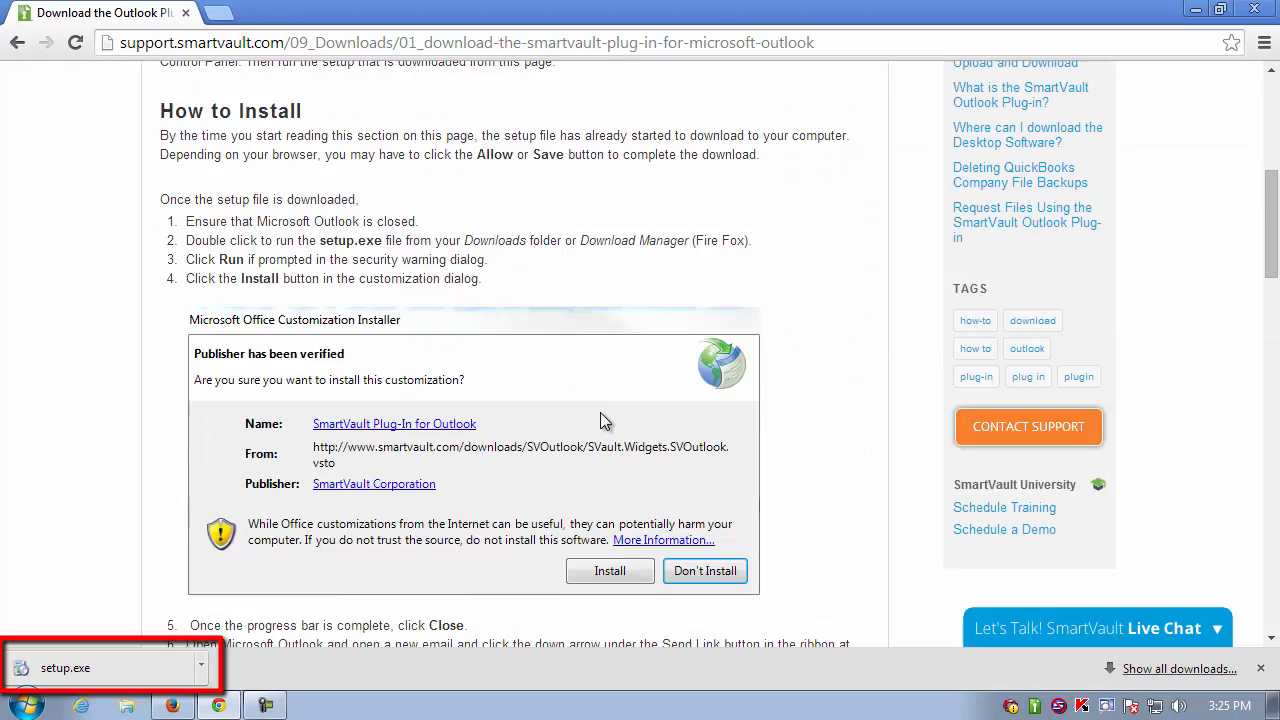
pyautogui.scroll(5, 600, 412)
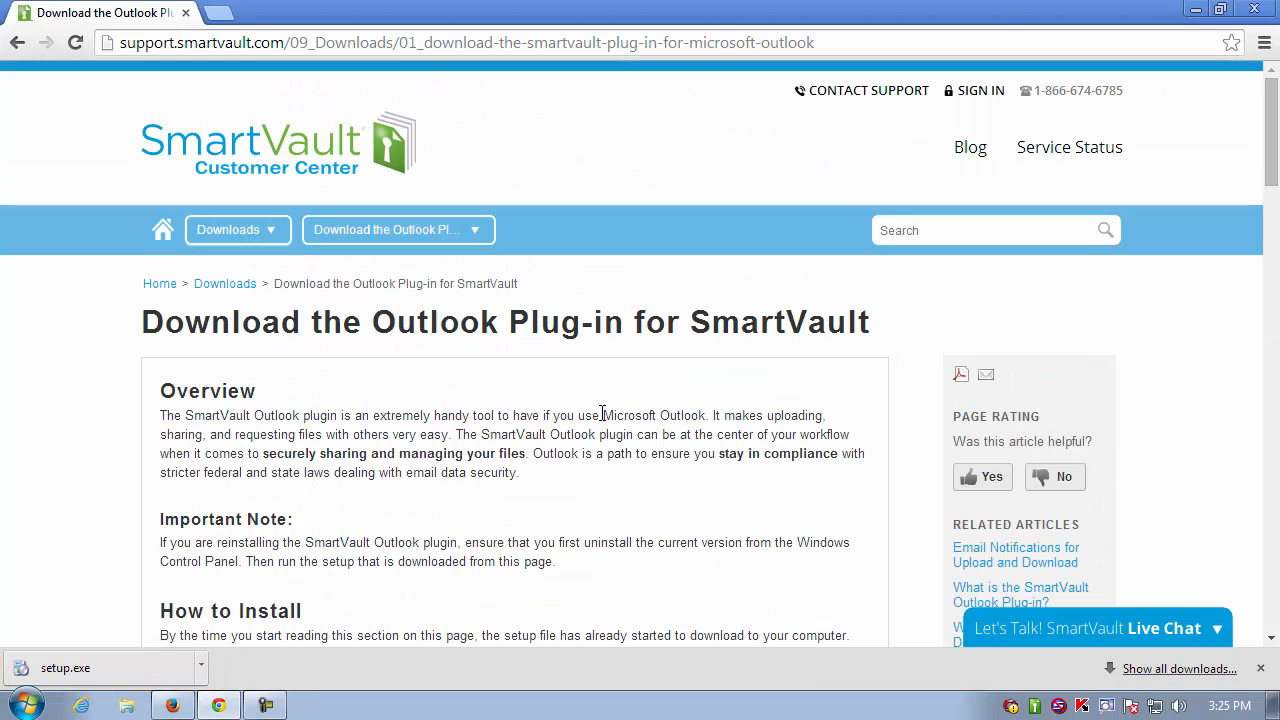
pyautogui.click(82, 670)
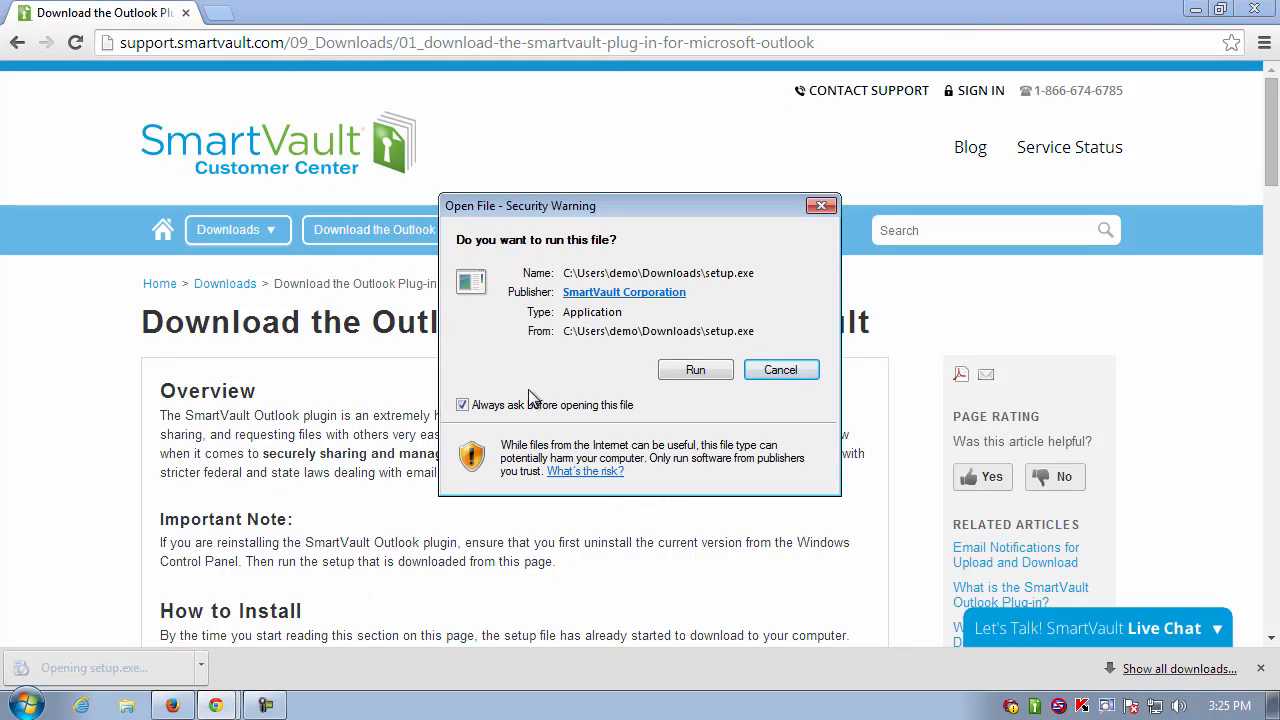
# - Allow setup.exe to run, install the SmartVault Plug-In for Outlook, and close the success message
pyautogui.click(695, 370)
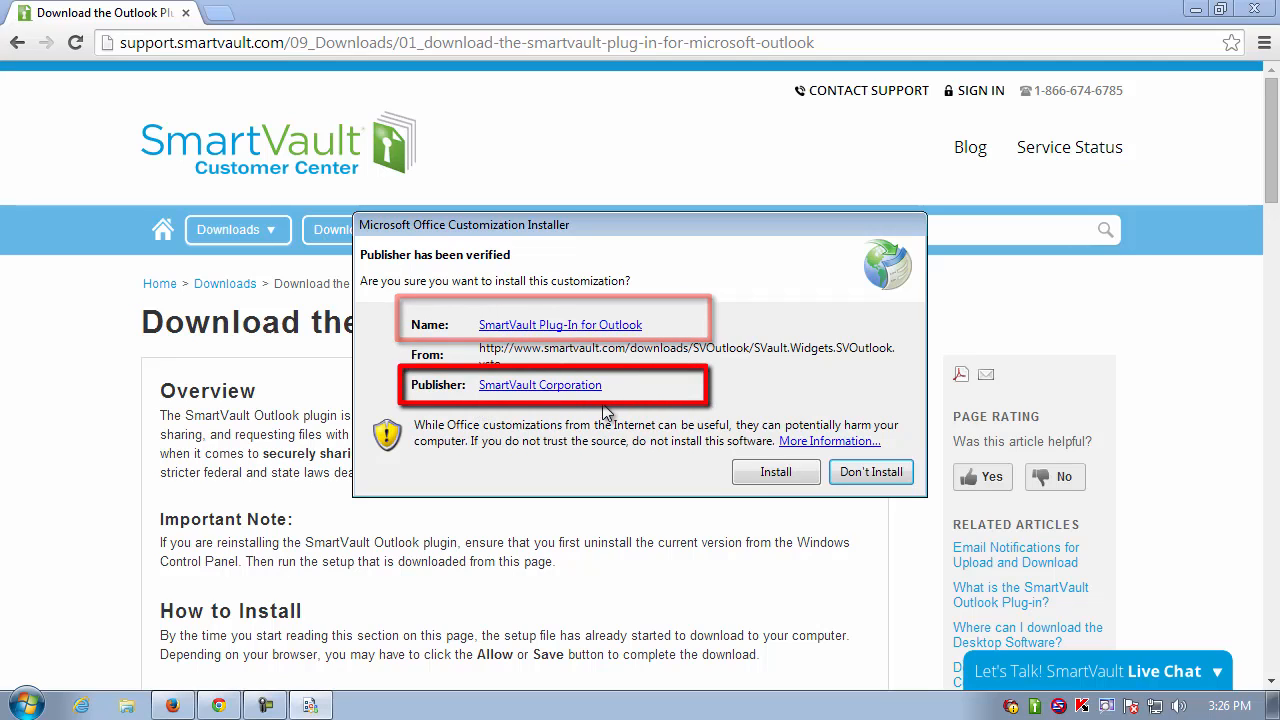
pyautogui.click(783, 470)
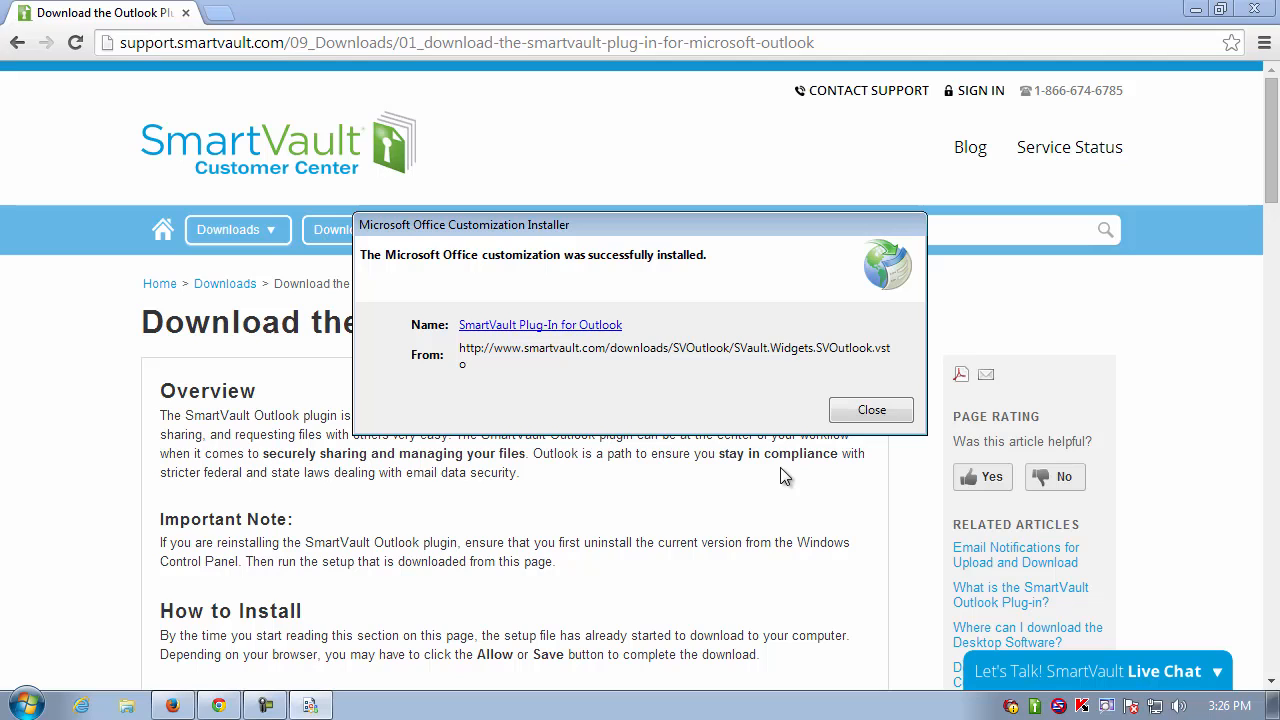
pyautogui.click(893, 418)
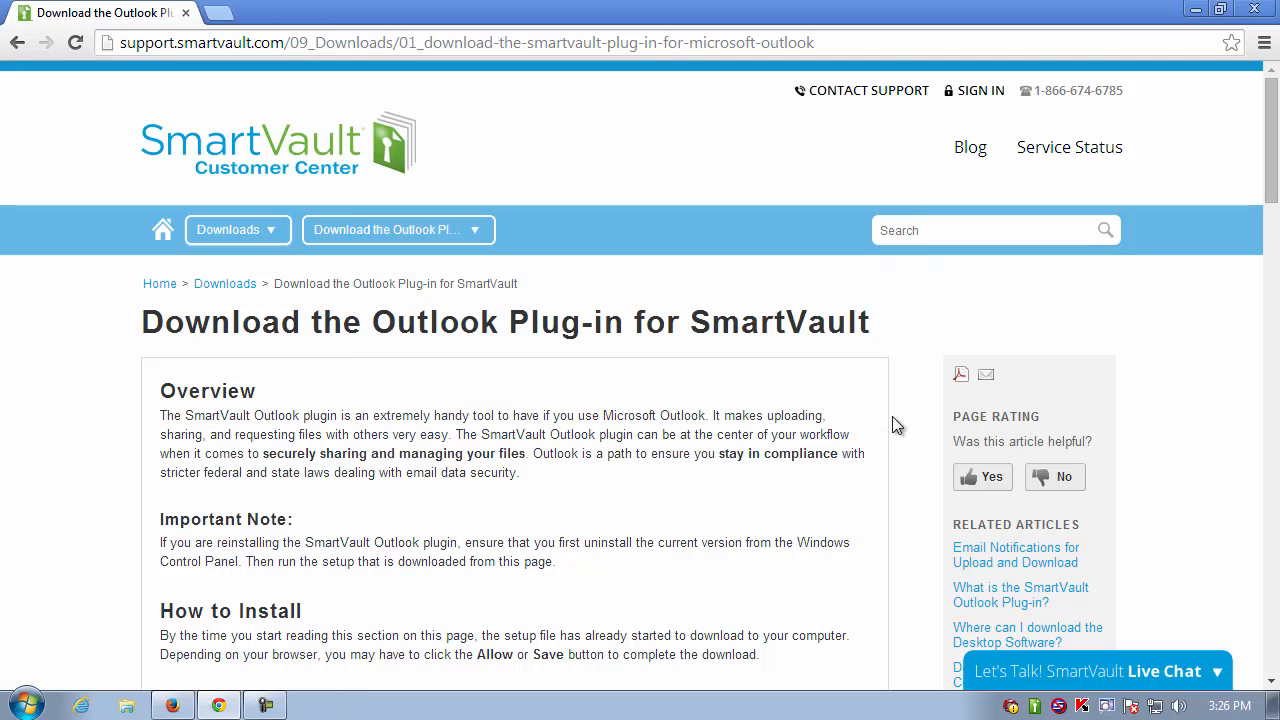
# - Launch Microsoft Office Outlook 2007 from the Start menu and create a new email
pyautogui.click(1196, 11)
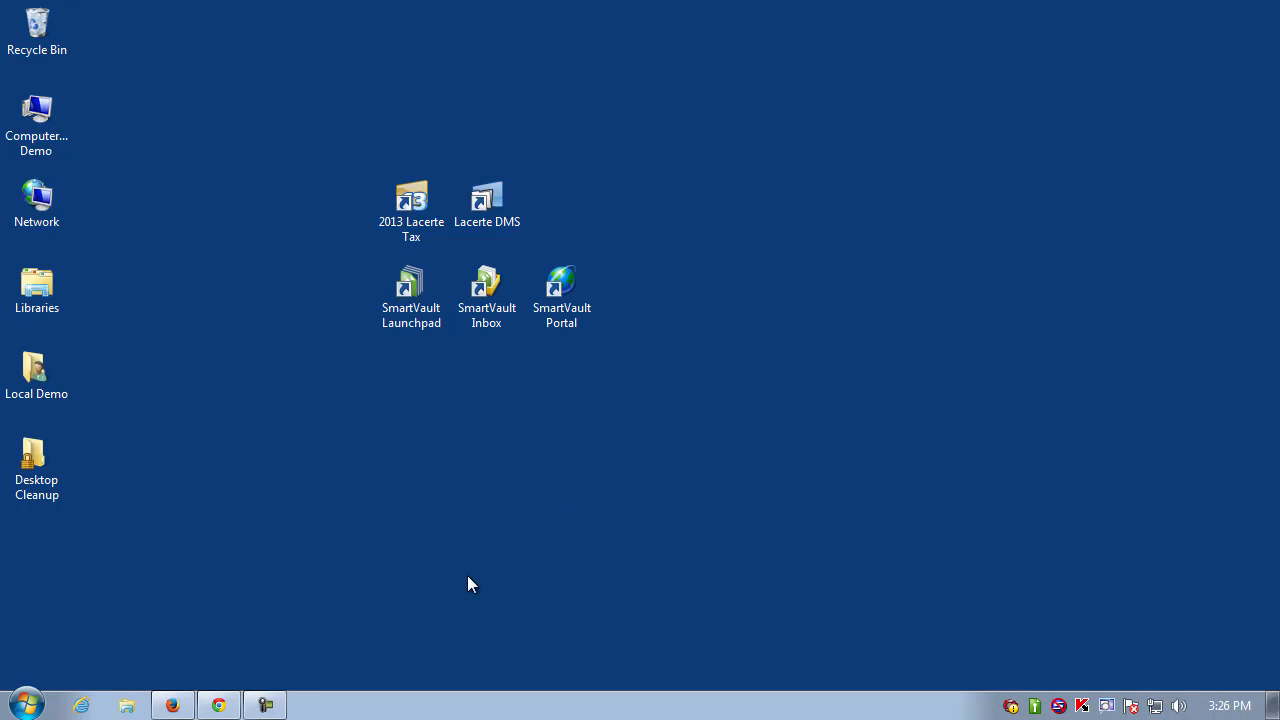
pyautogui.click(26, 705)
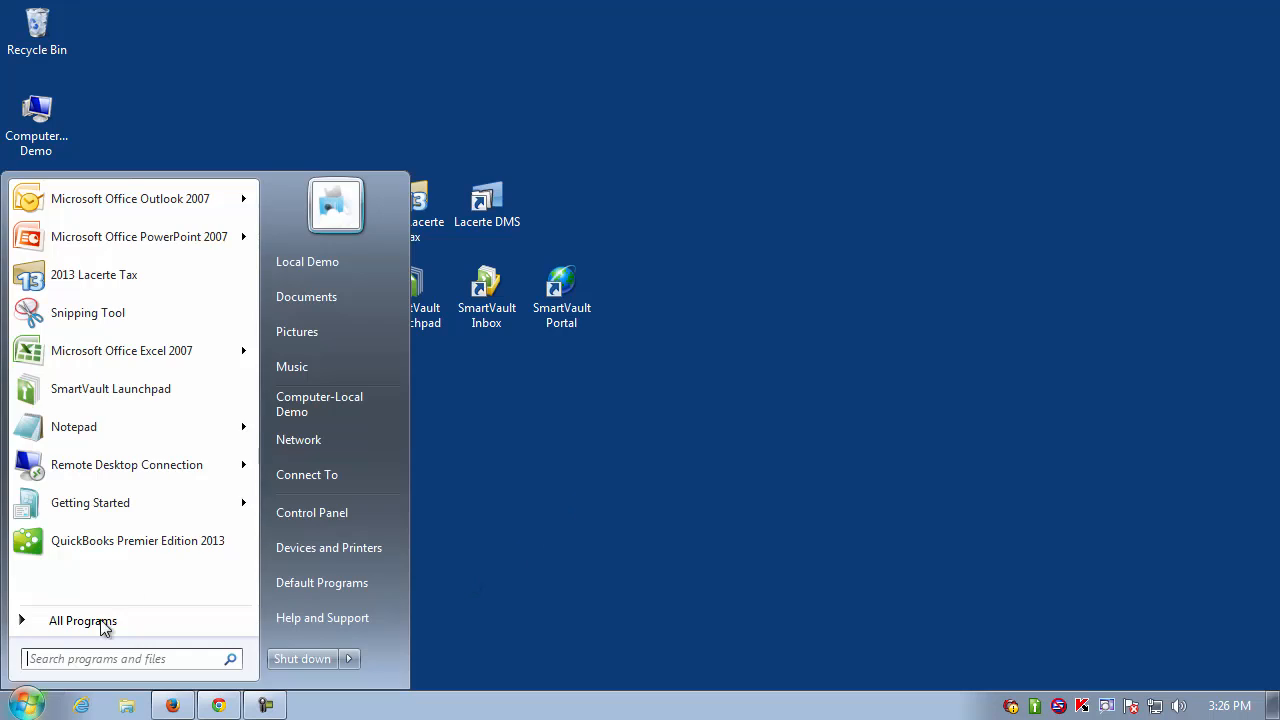
pyautogui.click(178, 198)
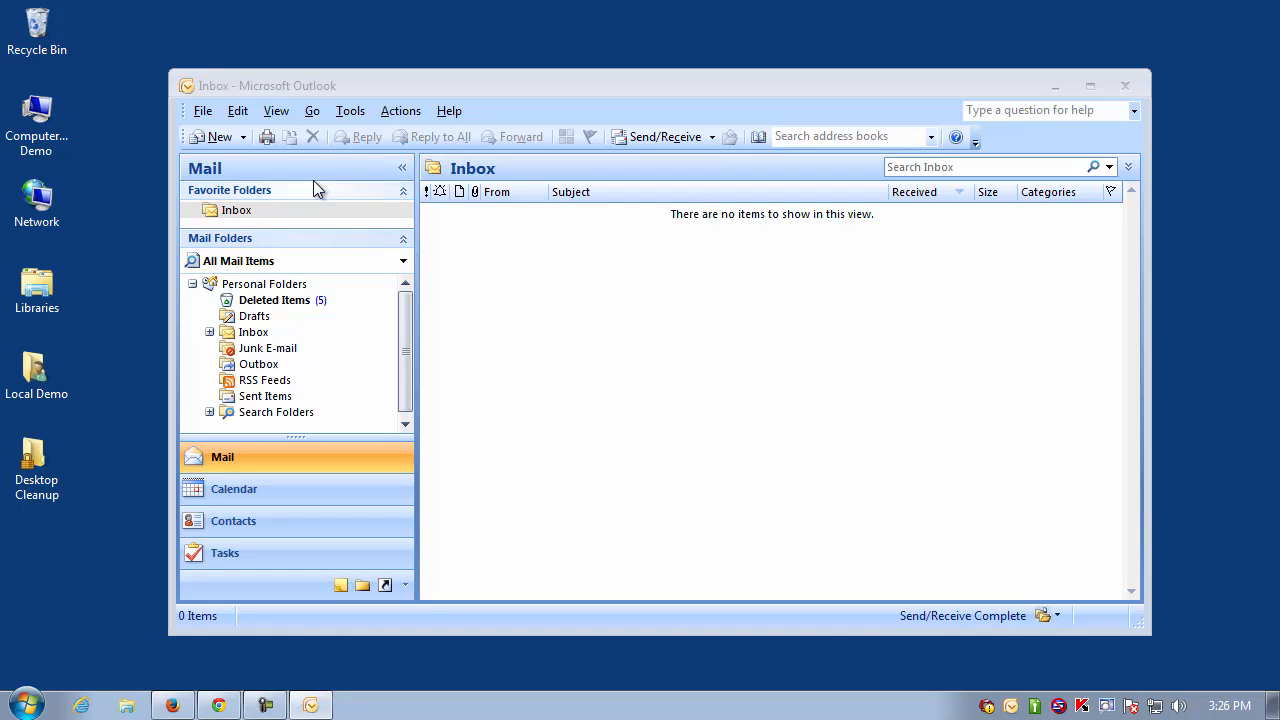
pyautogui.click(209, 137)
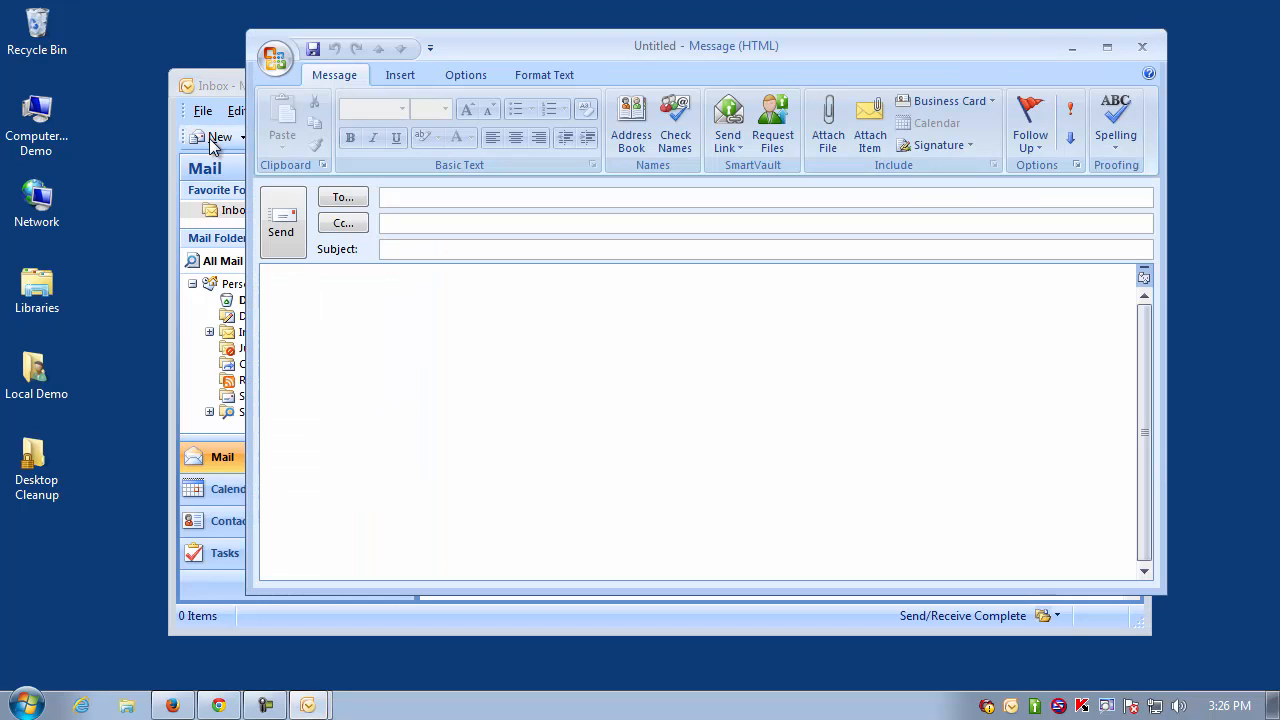
# - Enter the client's e-mail address, subject 'Please review the schedule', then choose SmartVault Send Link
pyautogui.press('BackSpace')
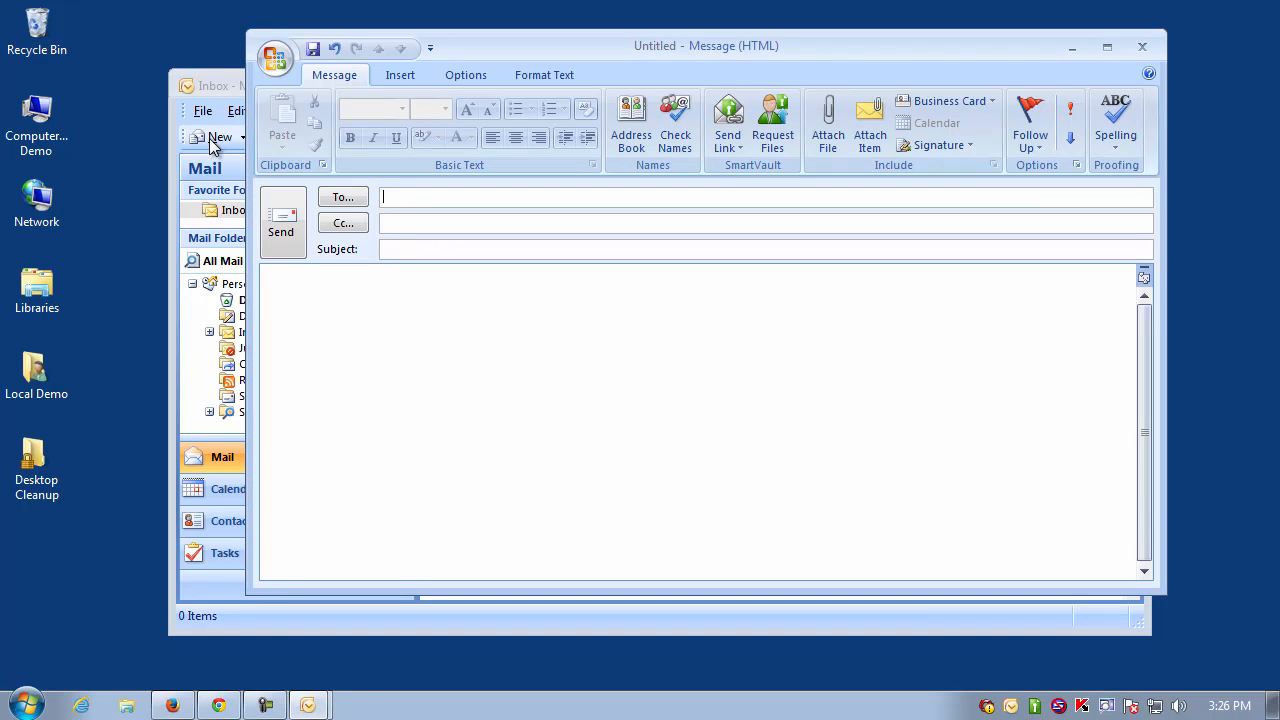
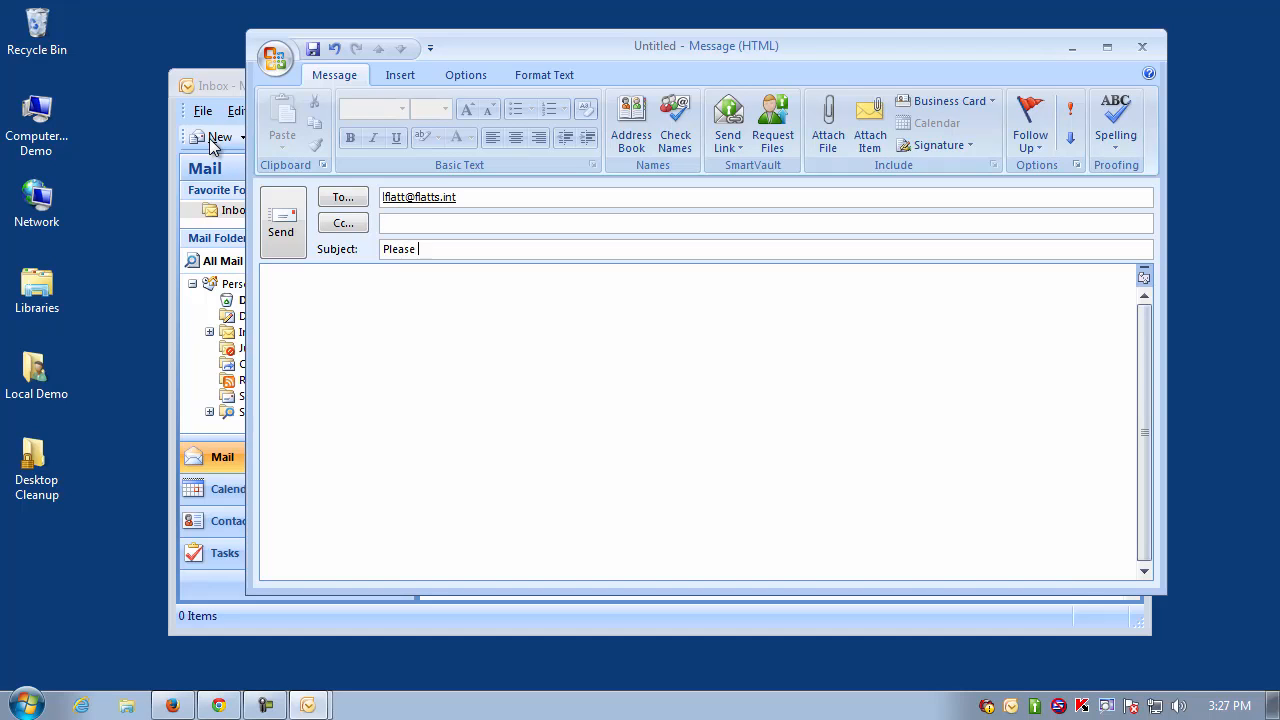
pyautogui.press('Tab')
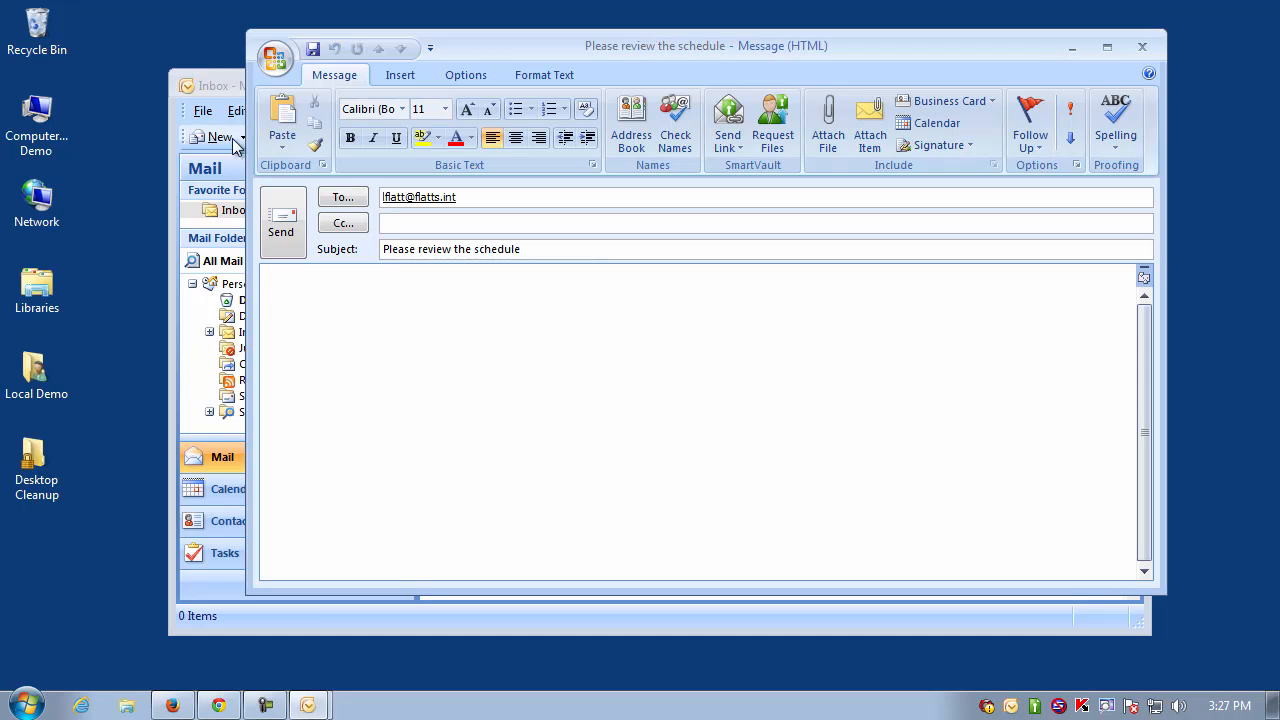
pyautogui.click(727, 131)
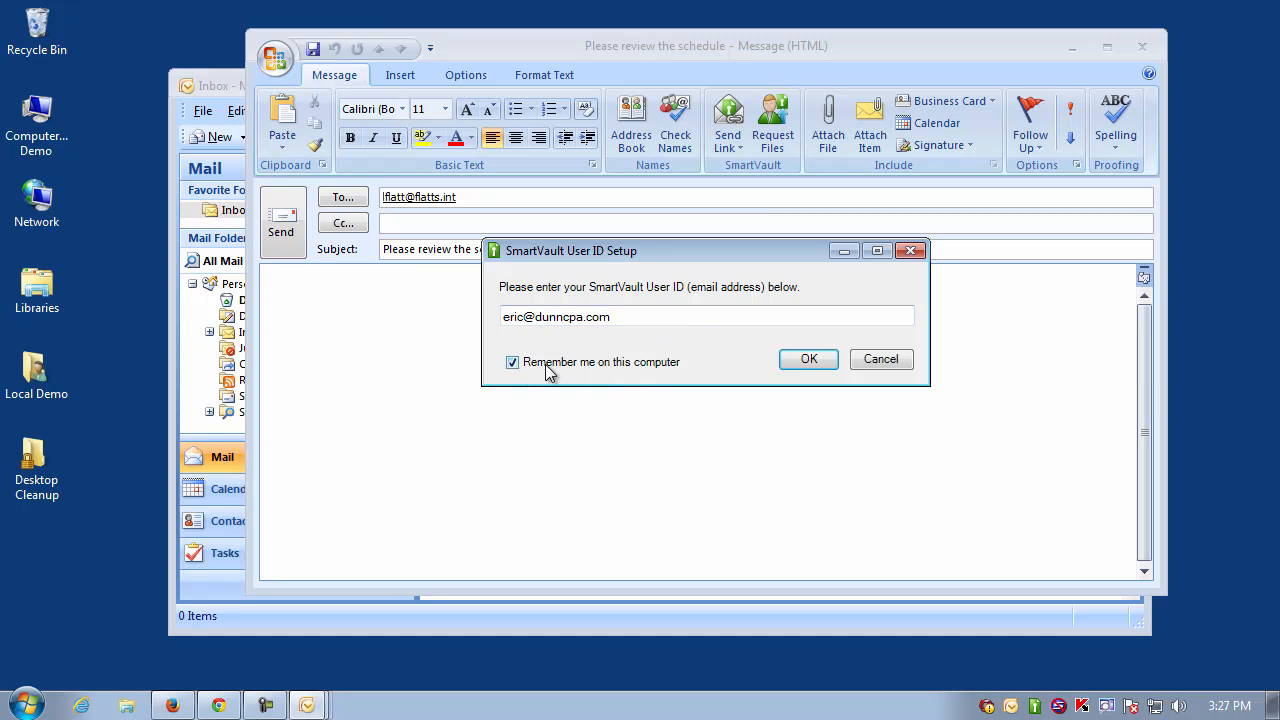
# - Confirm the SmartVault user ID and request an authorization PIN from the portal
pyautogui.click(809, 359)
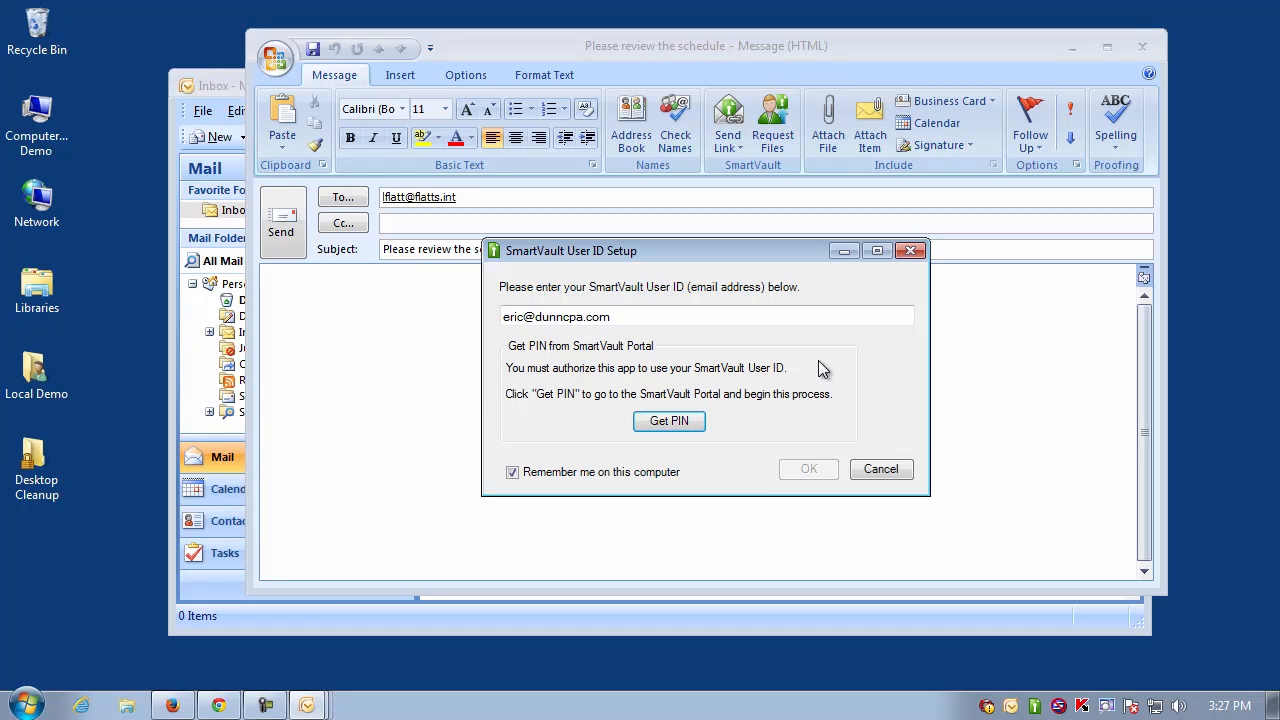
pyautogui.click(683, 422)
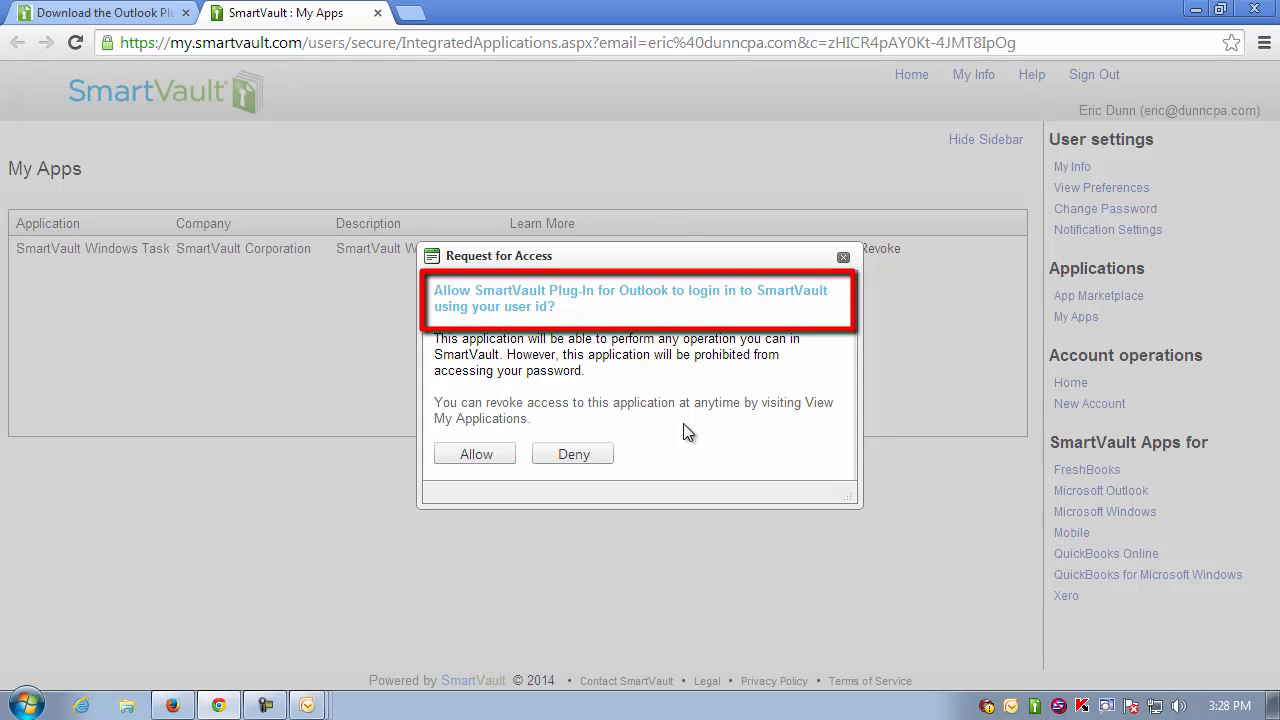
# - Grant the Outlook plug-in access, copy the issued user PIN, and return to Outlook's setup dialog
pyautogui.click(478, 460)
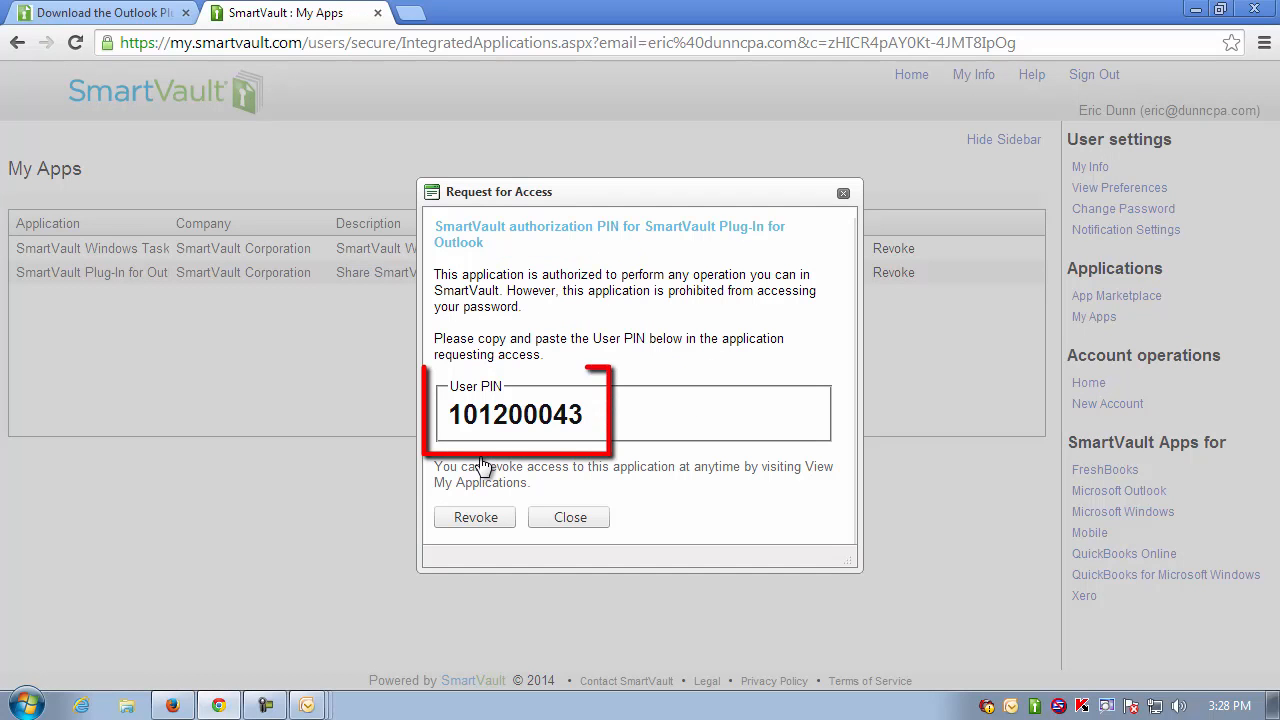
pyautogui.doubleClick(505, 410)
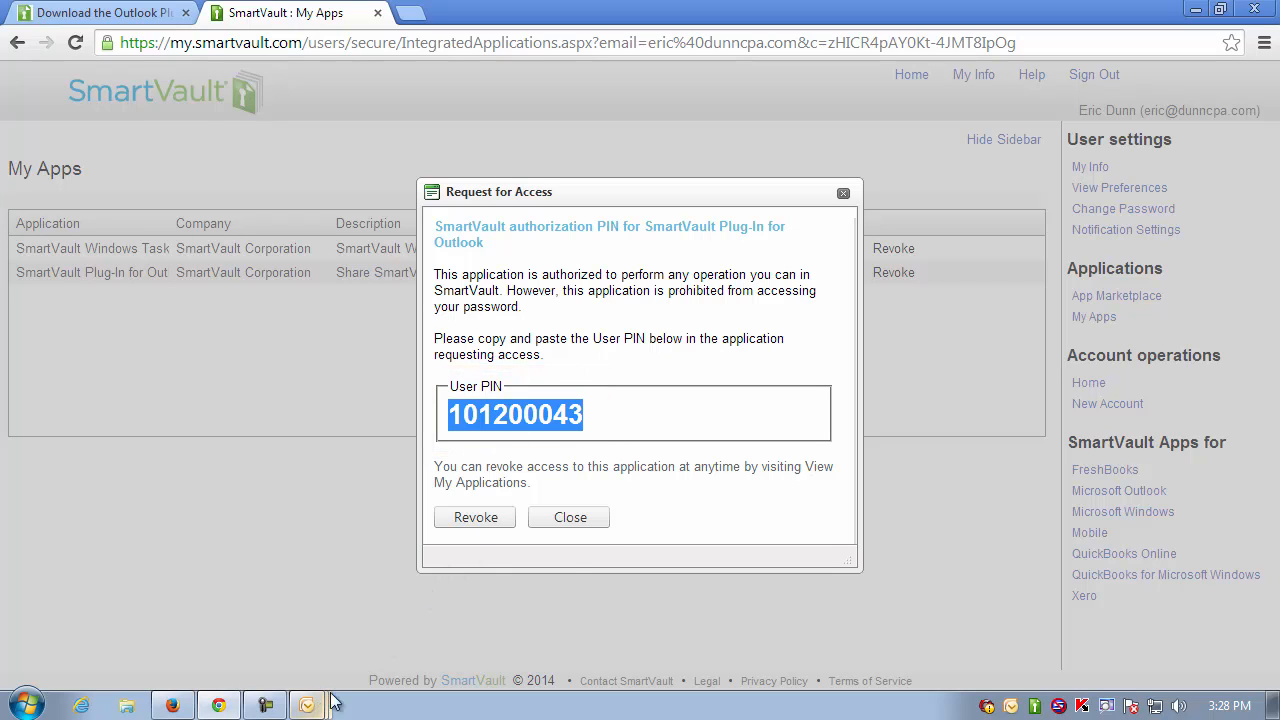
pyautogui.click(590, 524)
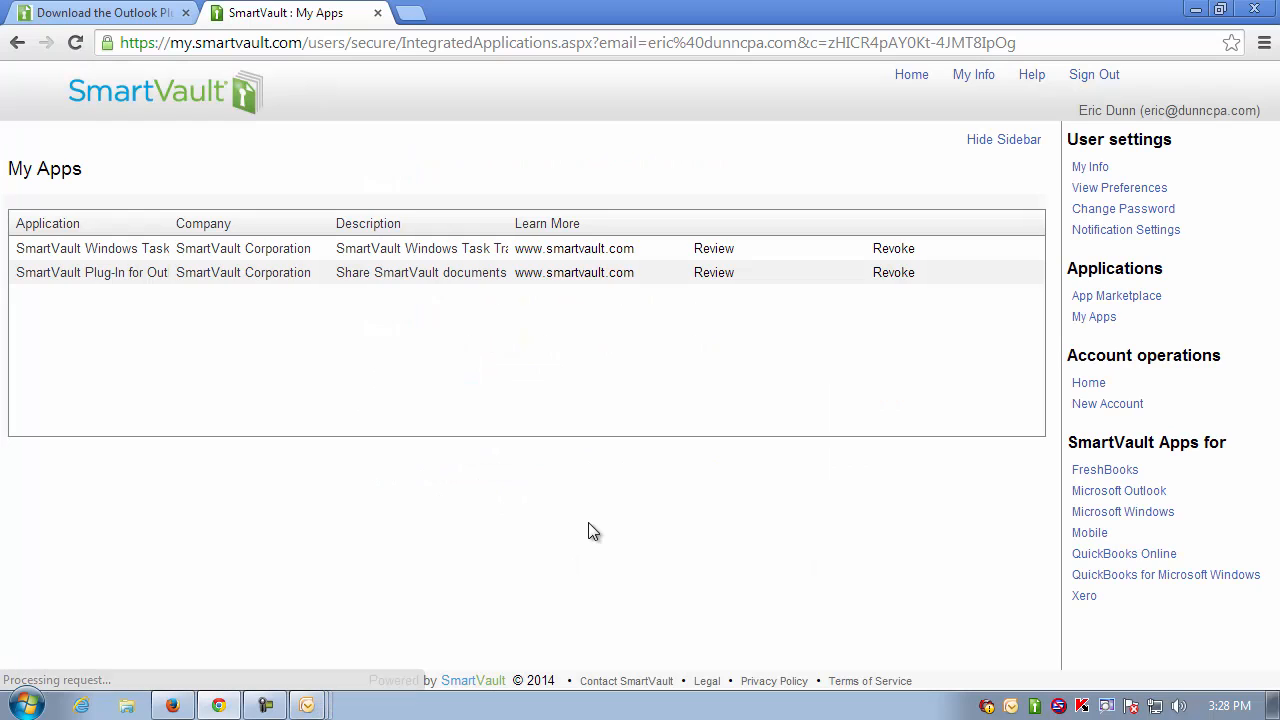
pyautogui.moveTo(311, 705)
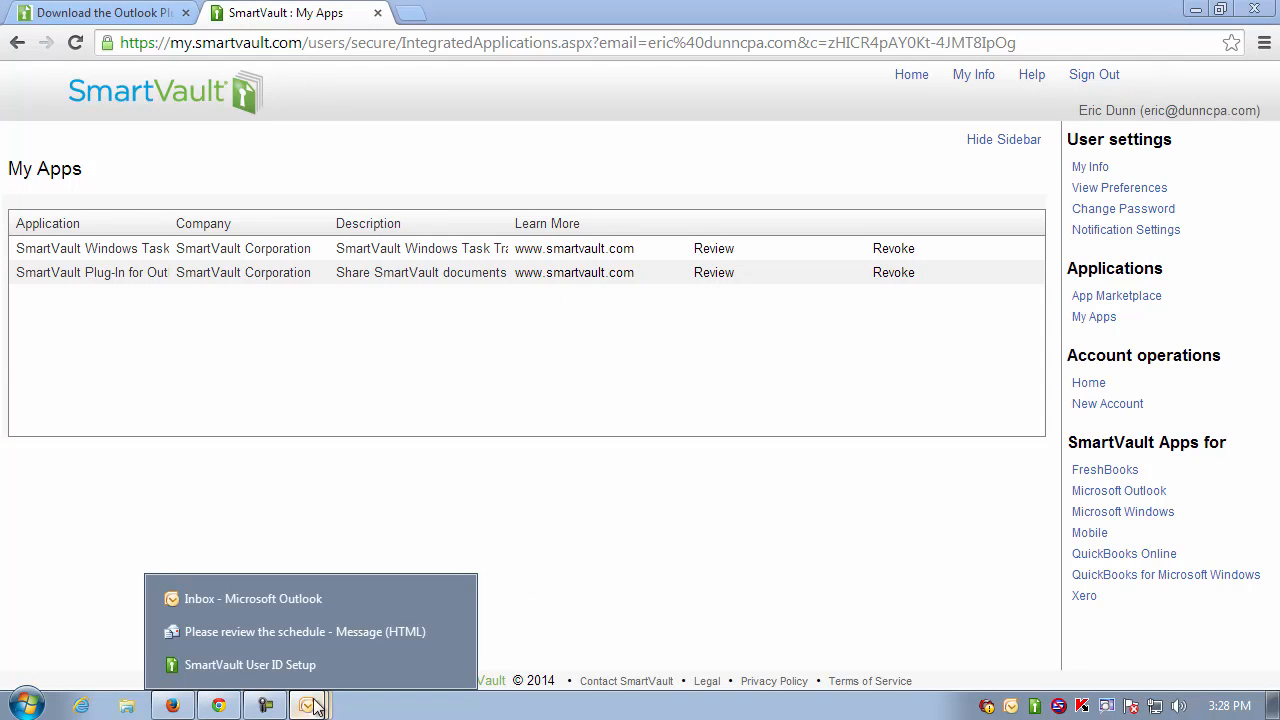
pyautogui.click(259, 600)
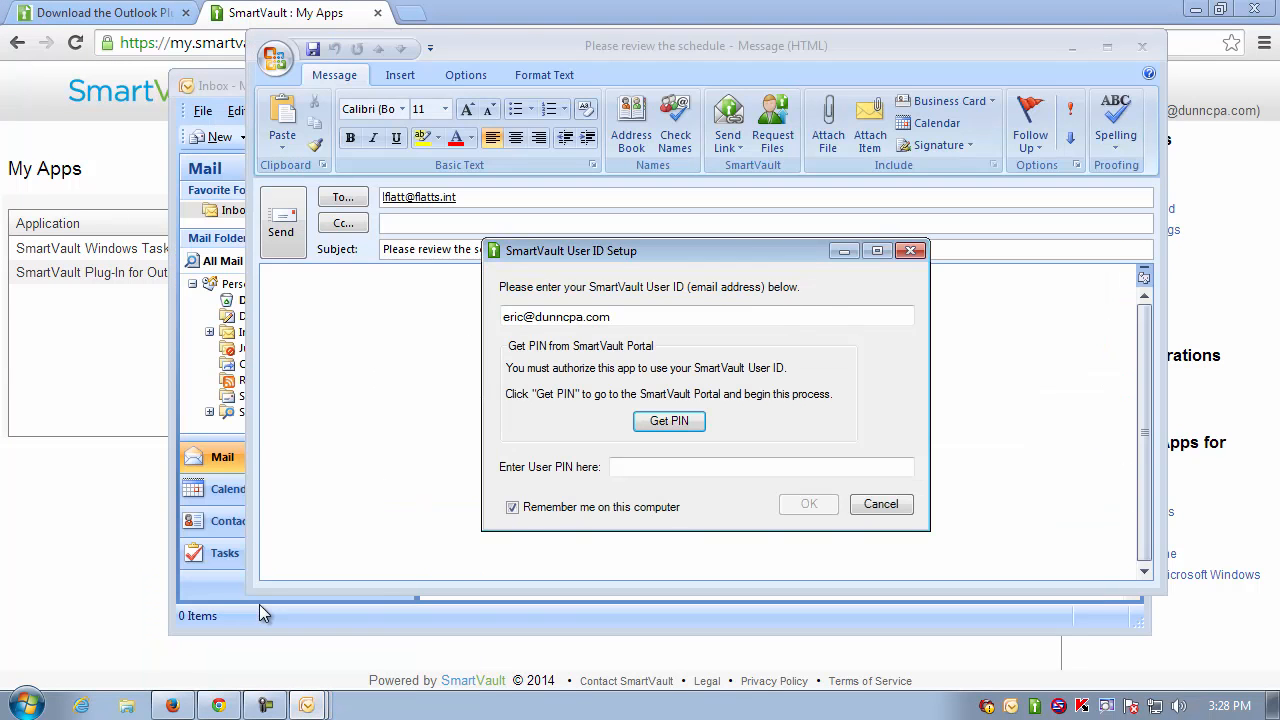
# - Paste the copied user PIN into the User ID Setup dialog and confirm it
pyautogui.click(671, 463)
pyautogui.hotkey('ctrl', 'v')
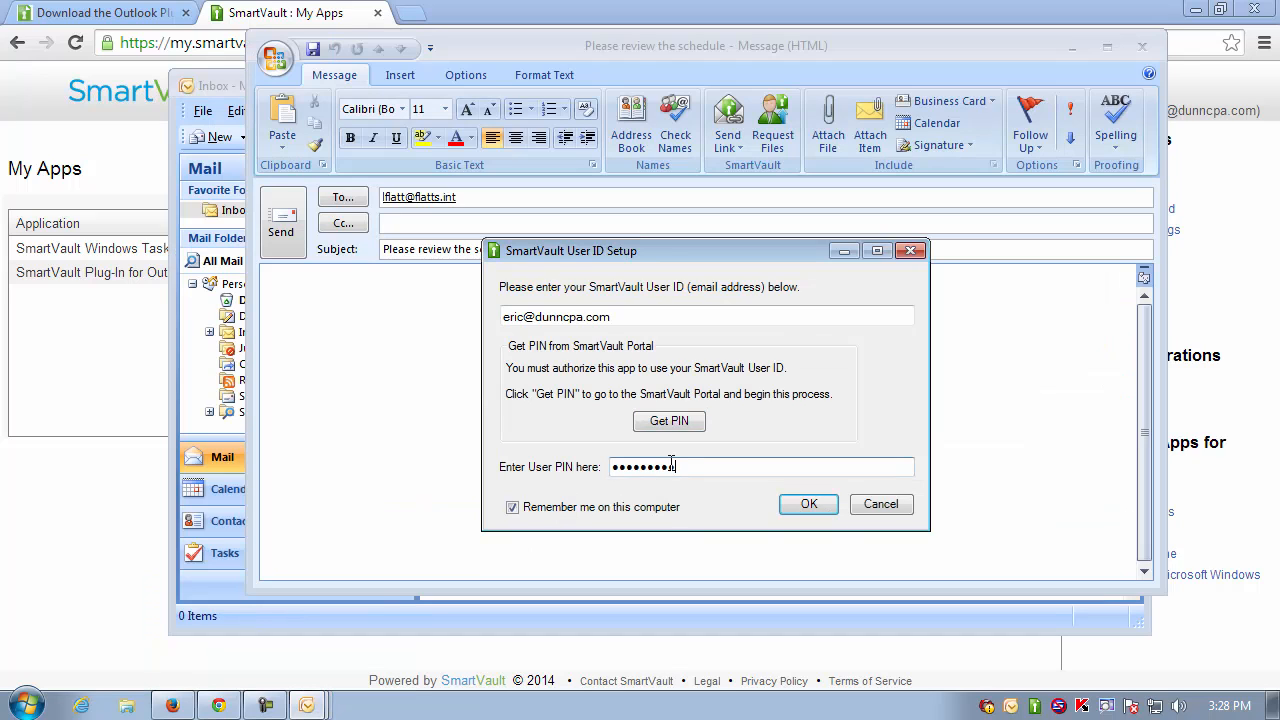
pyautogui.click(809, 505)
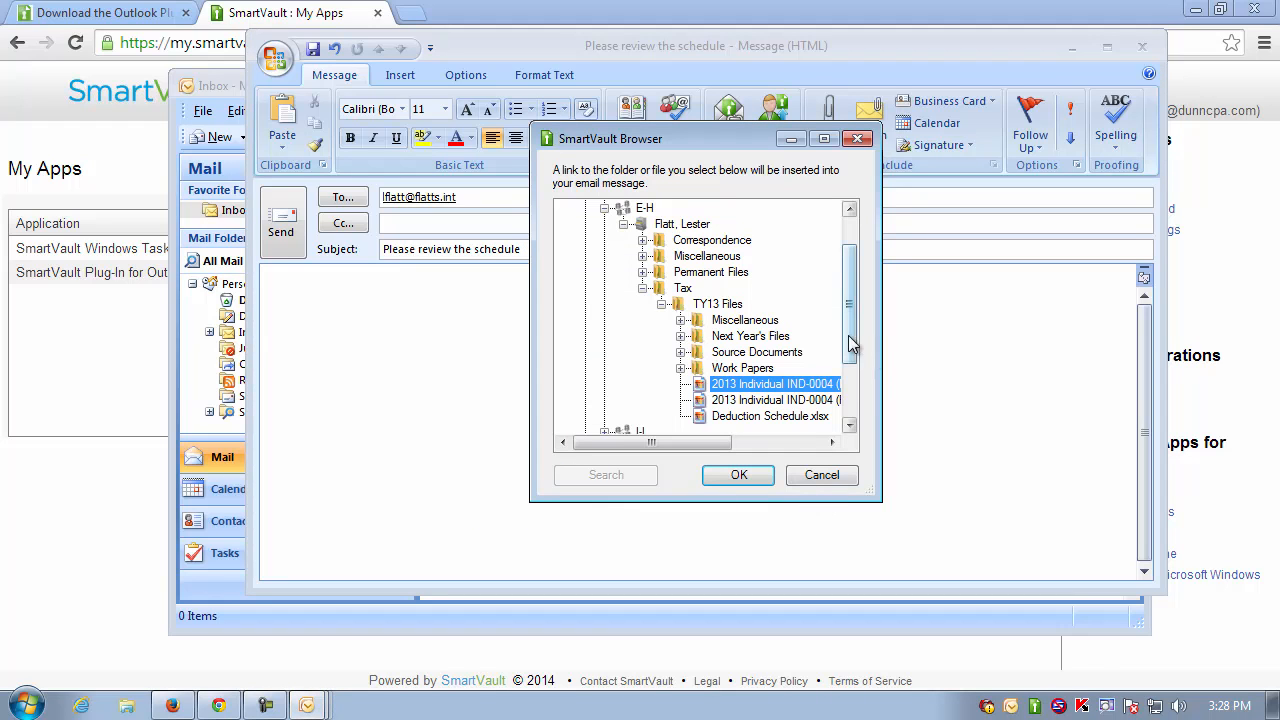
# - In the SmartVault Browser, pick Deduction Schedule.xlsx from Tax > TY13 Files and insert its link
pyautogui.moveTo(849, 343); pyautogui.dragTo(861, 224)
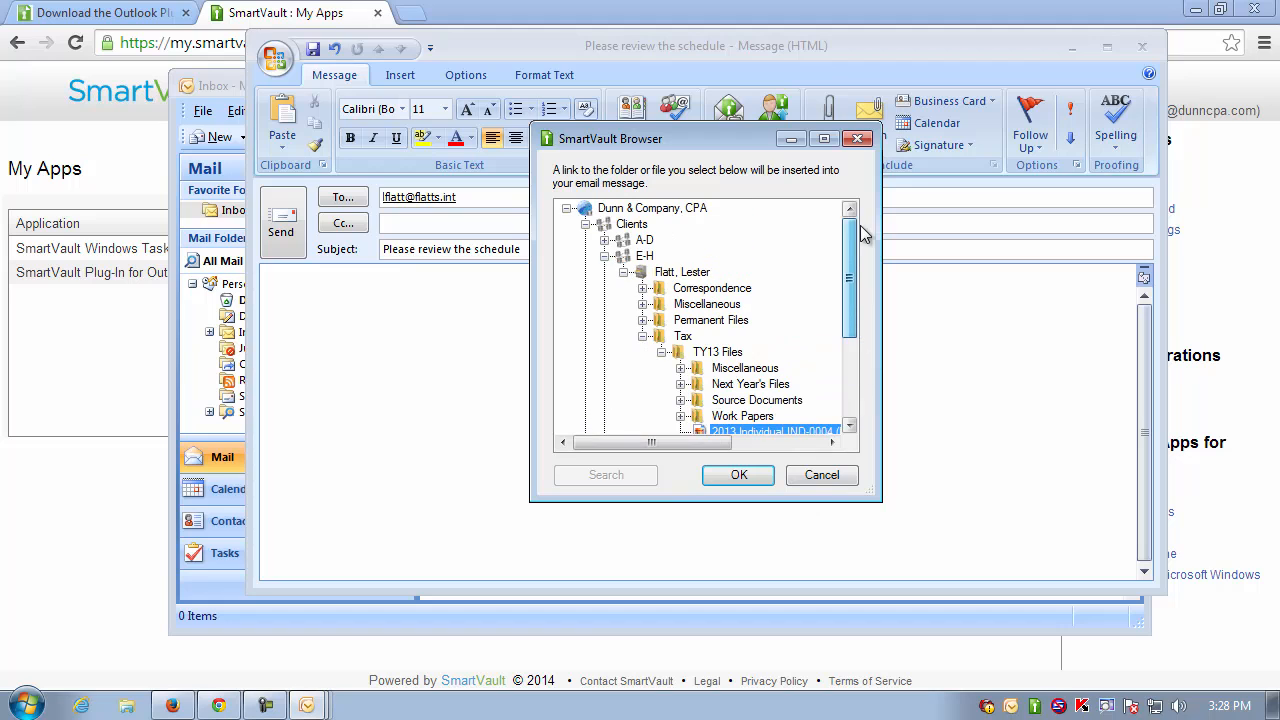
pyautogui.moveTo(688, 147); pyautogui.dragTo(777, 136)
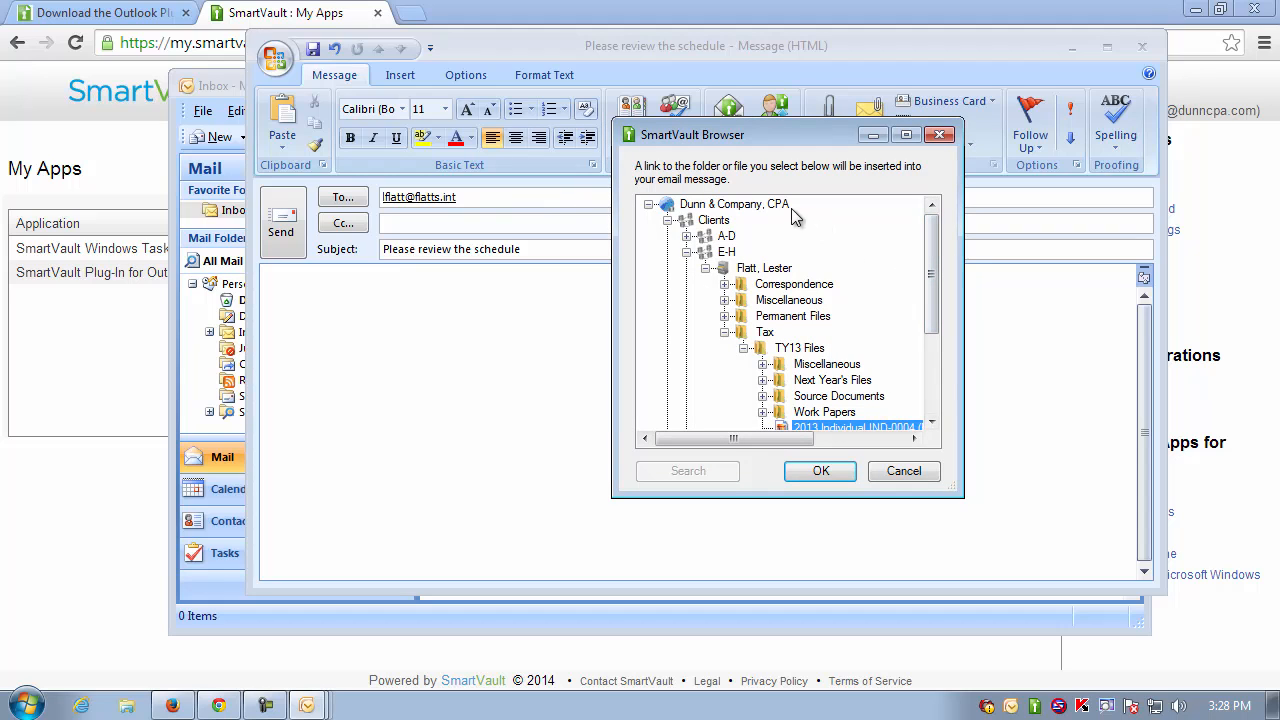
pyautogui.moveTo(935, 268); pyautogui.dragTo(935, 305)
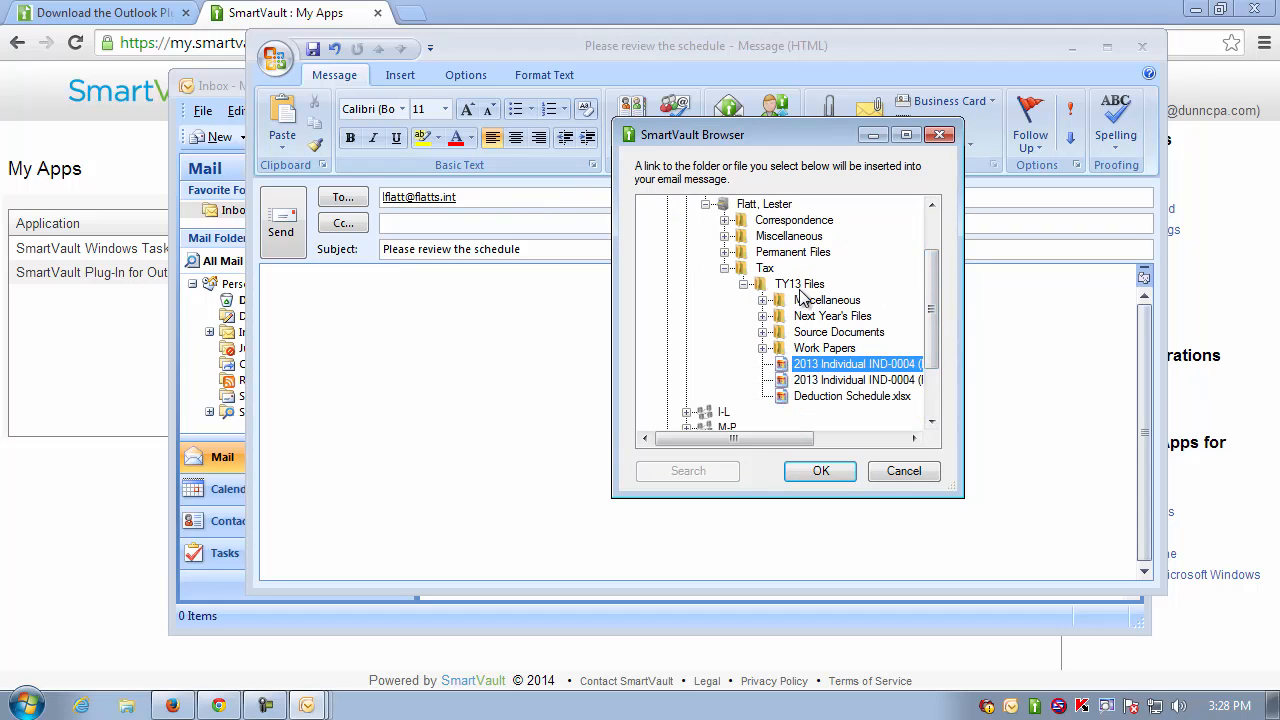
pyautogui.click(831, 397)
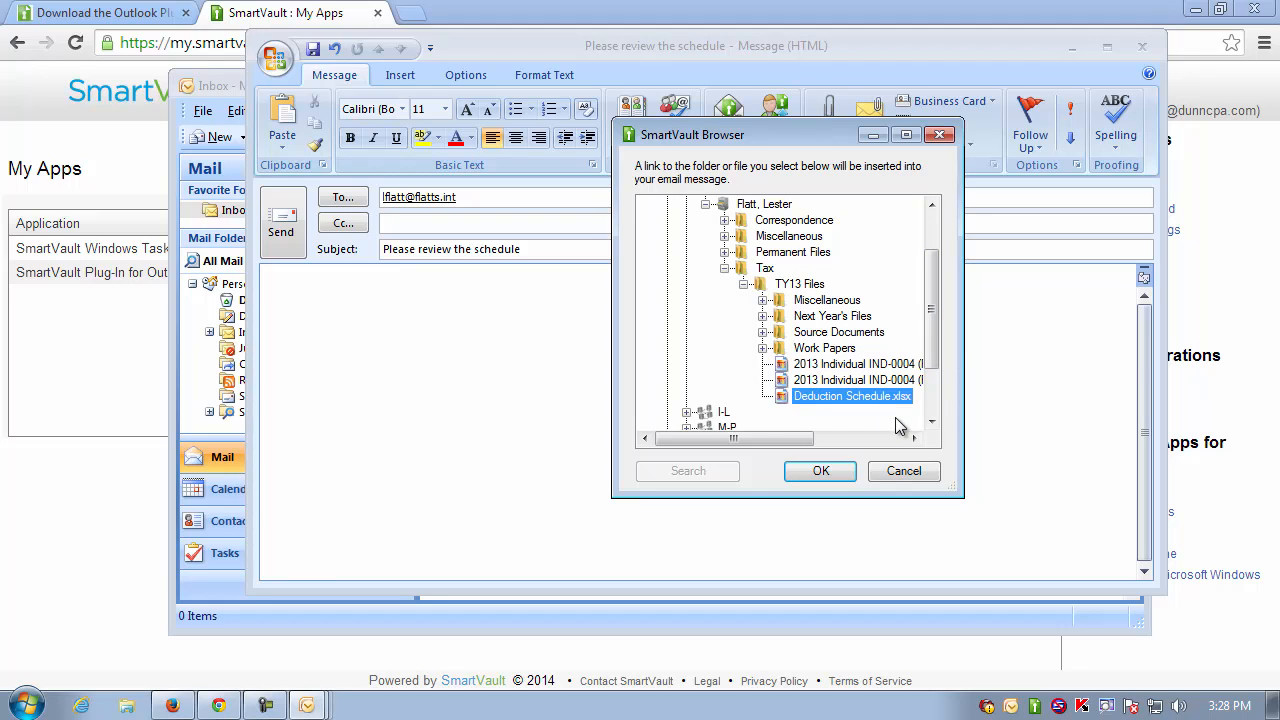
pyautogui.click(831, 471)
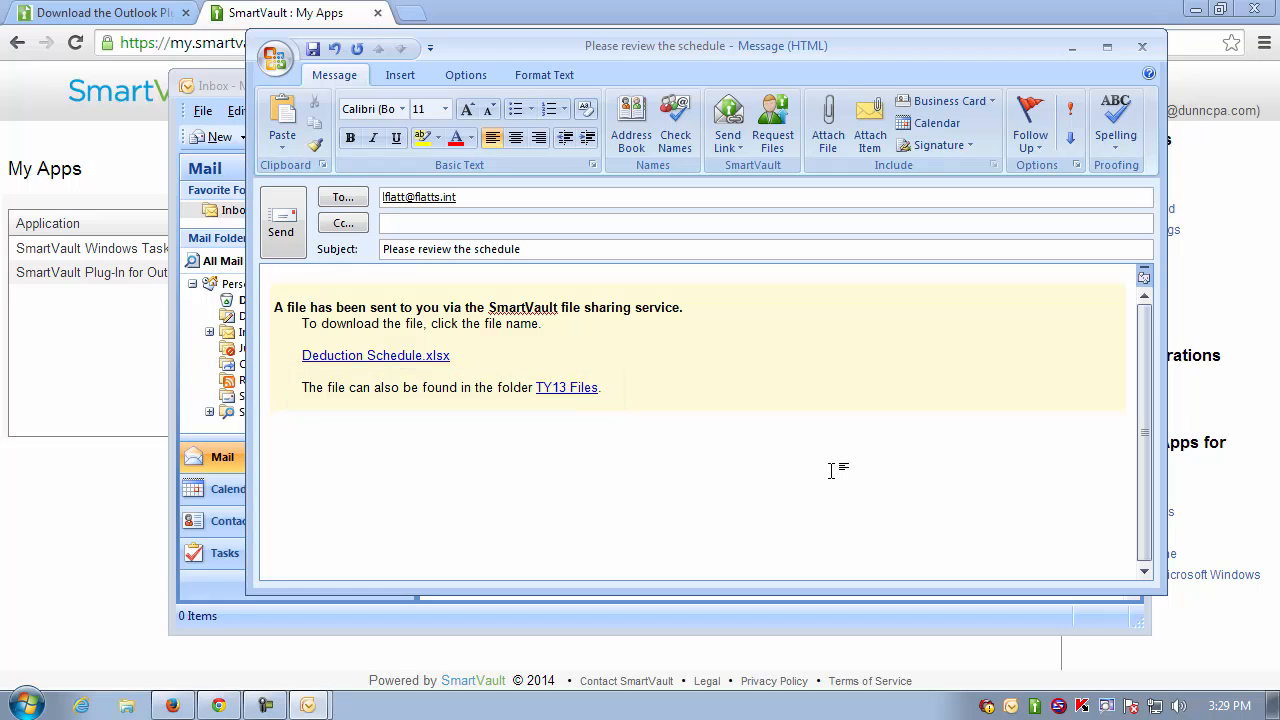
# - Sign off the message with 'Thanks!' and the sender's name, then send it
pyautogui.write('Thanks!  ')
pyautogui.write('-Eric')
pyautogui.click(283, 224)
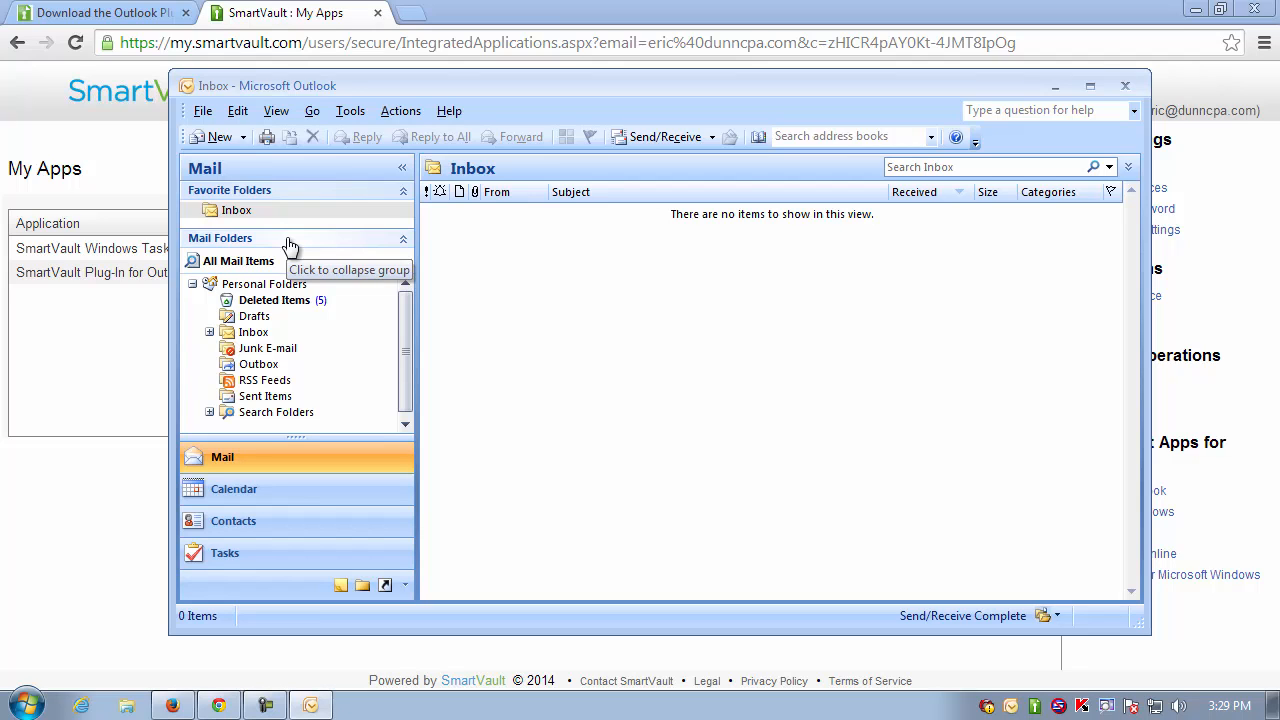
# - Fetch new mail and open the 'Please review the schedule' message showing the Deduction Schedule.xlsx link
pyautogui.click(642, 137)
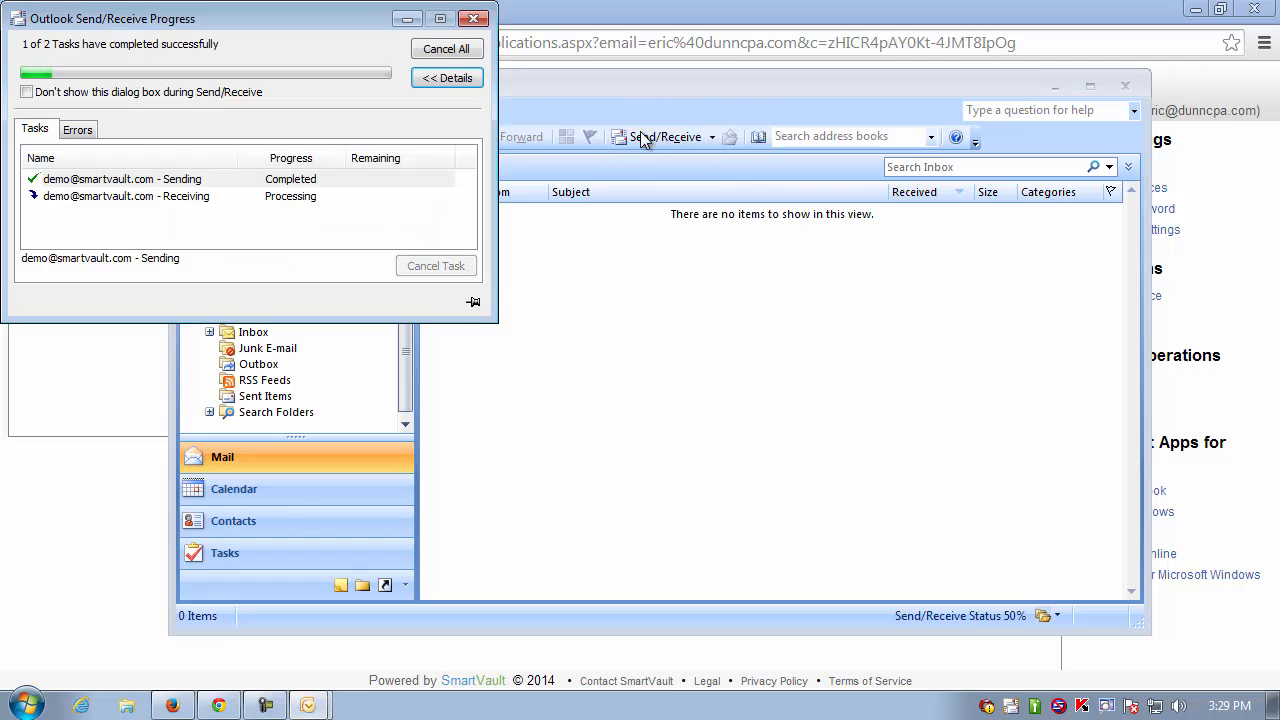
pyautogui.doubleClick(581, 249)
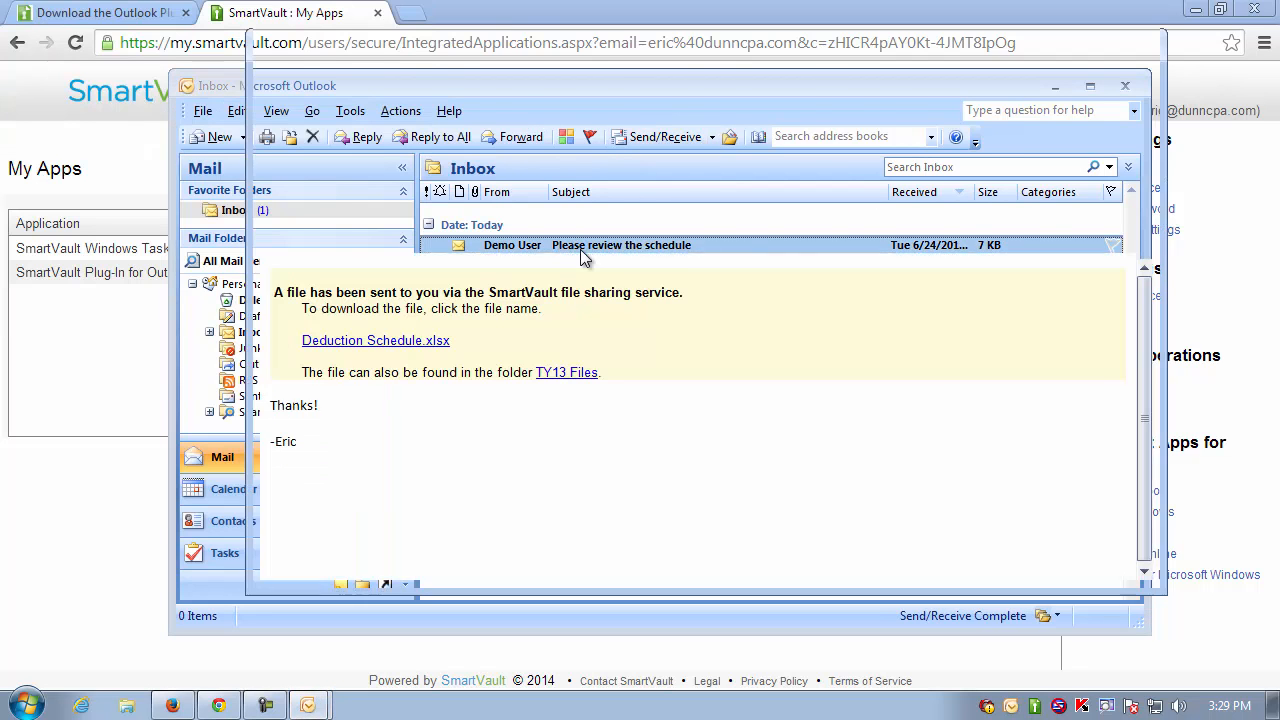